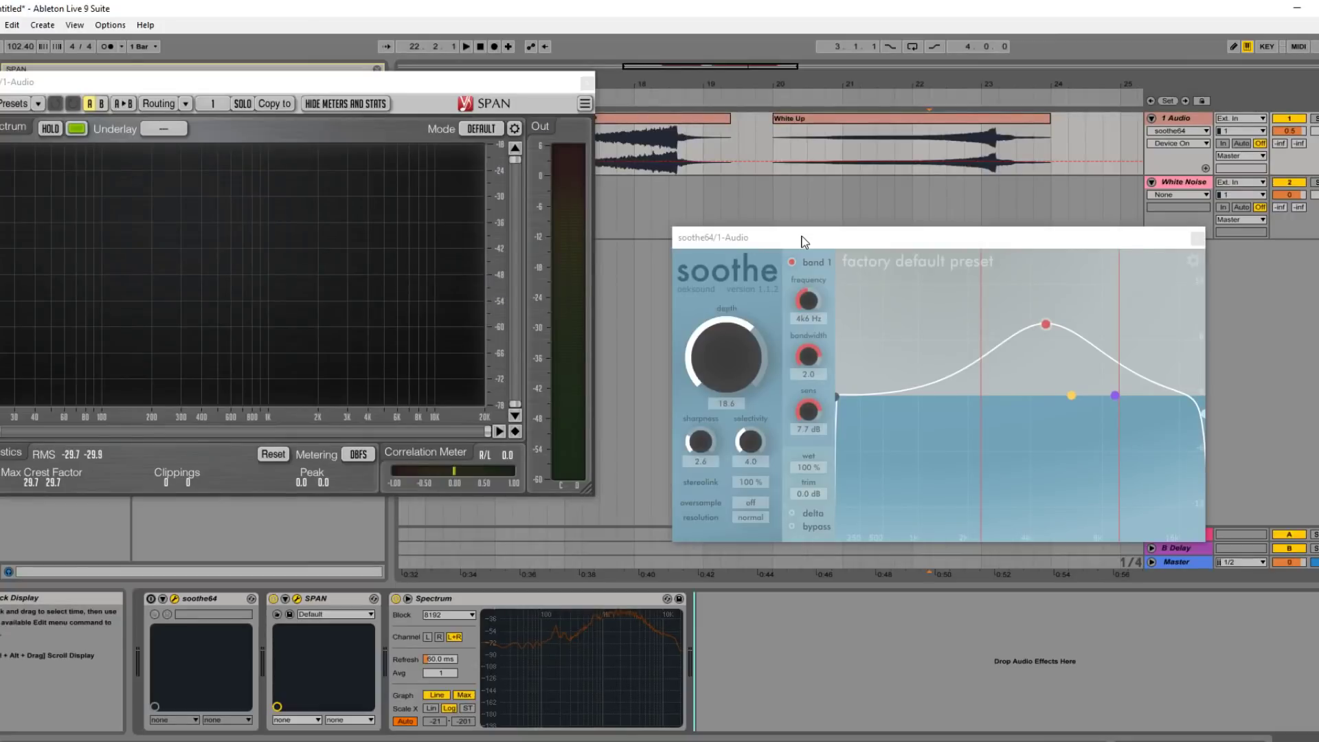
# Step: Select the 1 Audio track's volume and play the White UP clip from bar 18 to hear its resonance
pyautogui.click(635, 145)
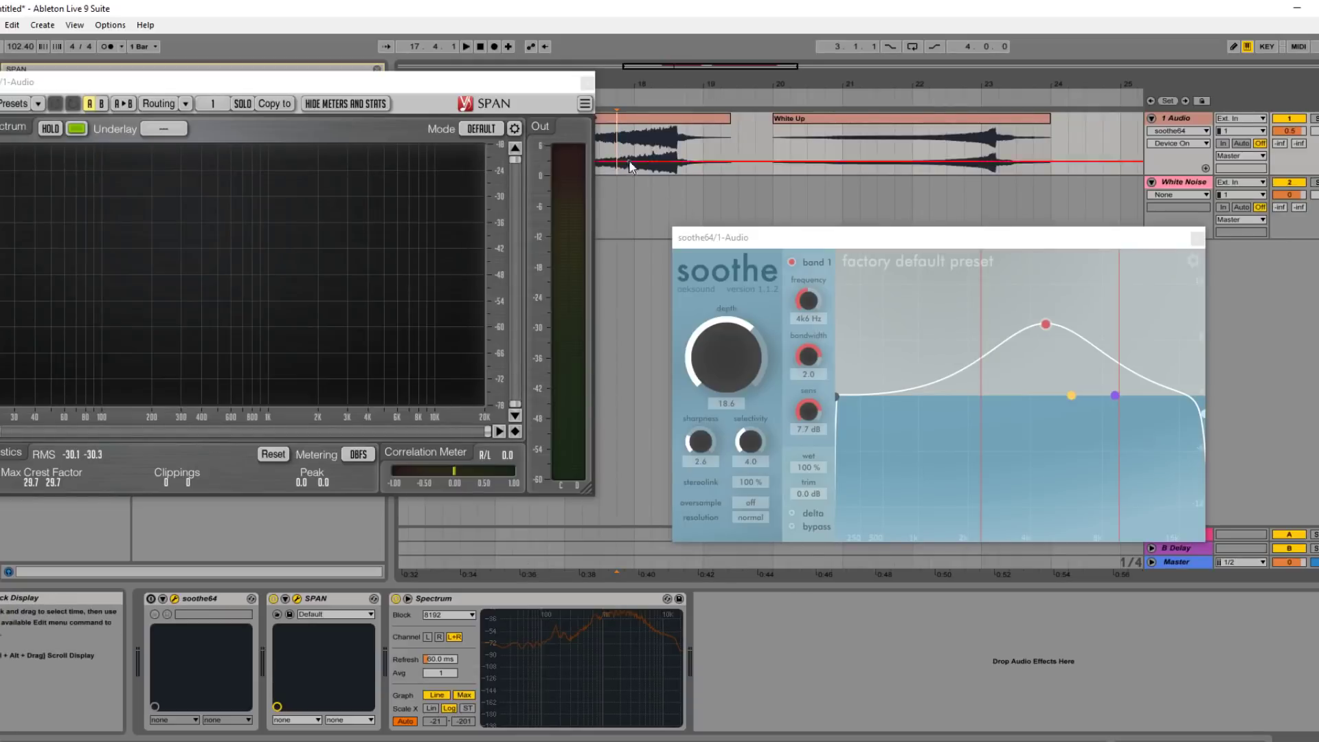
pyautogui.click(1297, 132)
pyautogui.press('space')
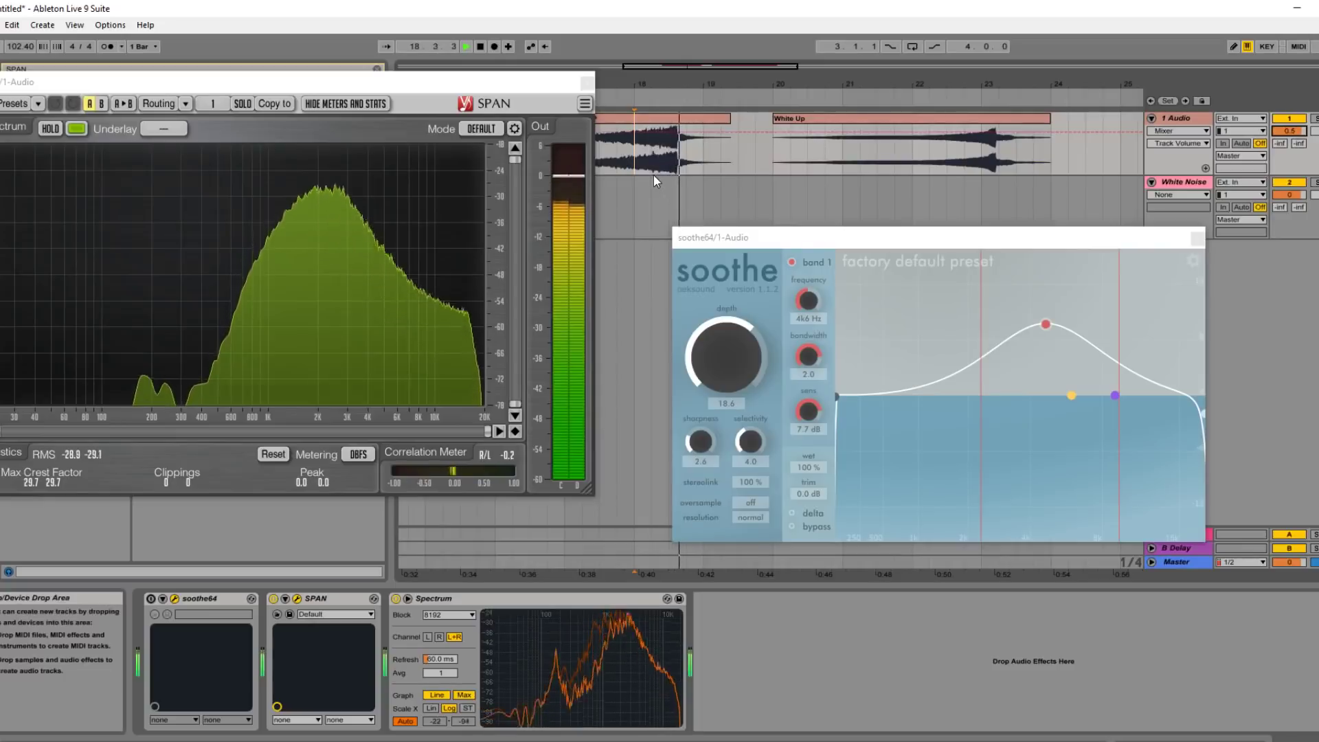
pyautogui.press('space')
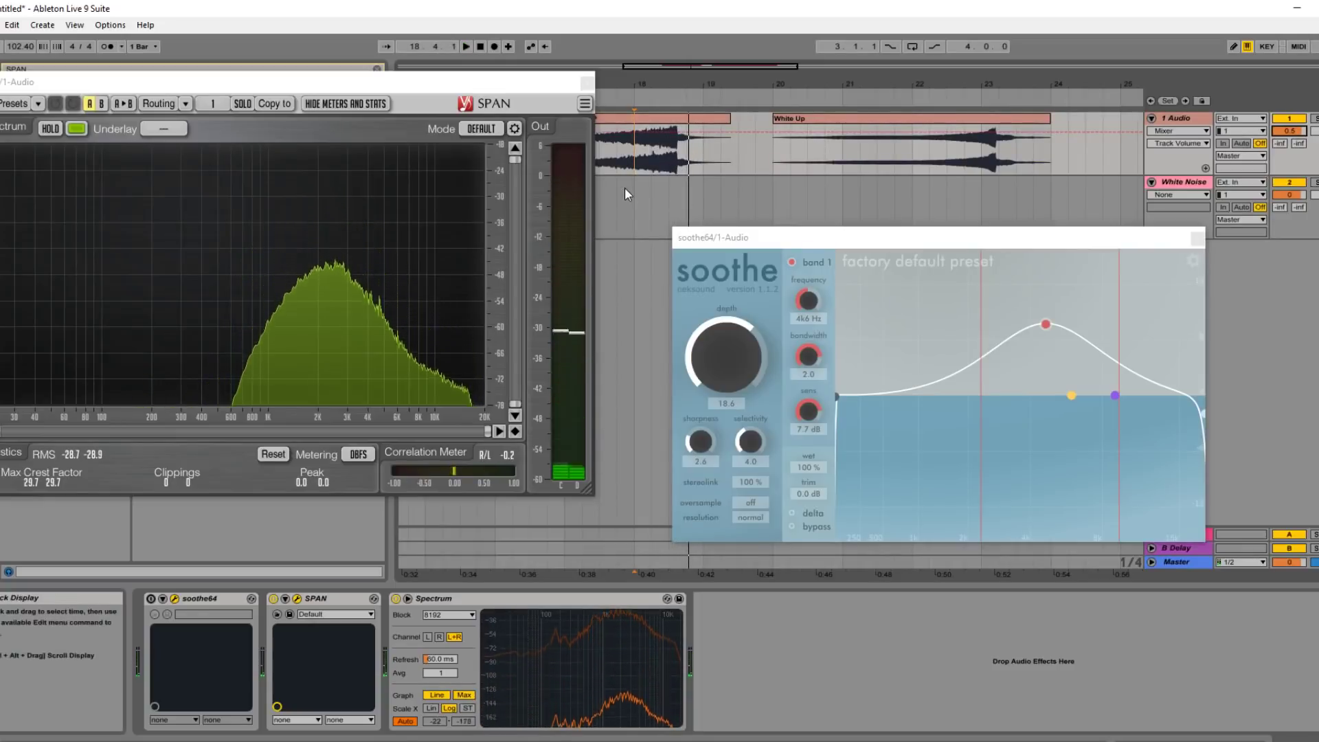
# Step: Play the second White Up clip from its middle and shift the soothe window slightly
pyautogui.click(778, 247)
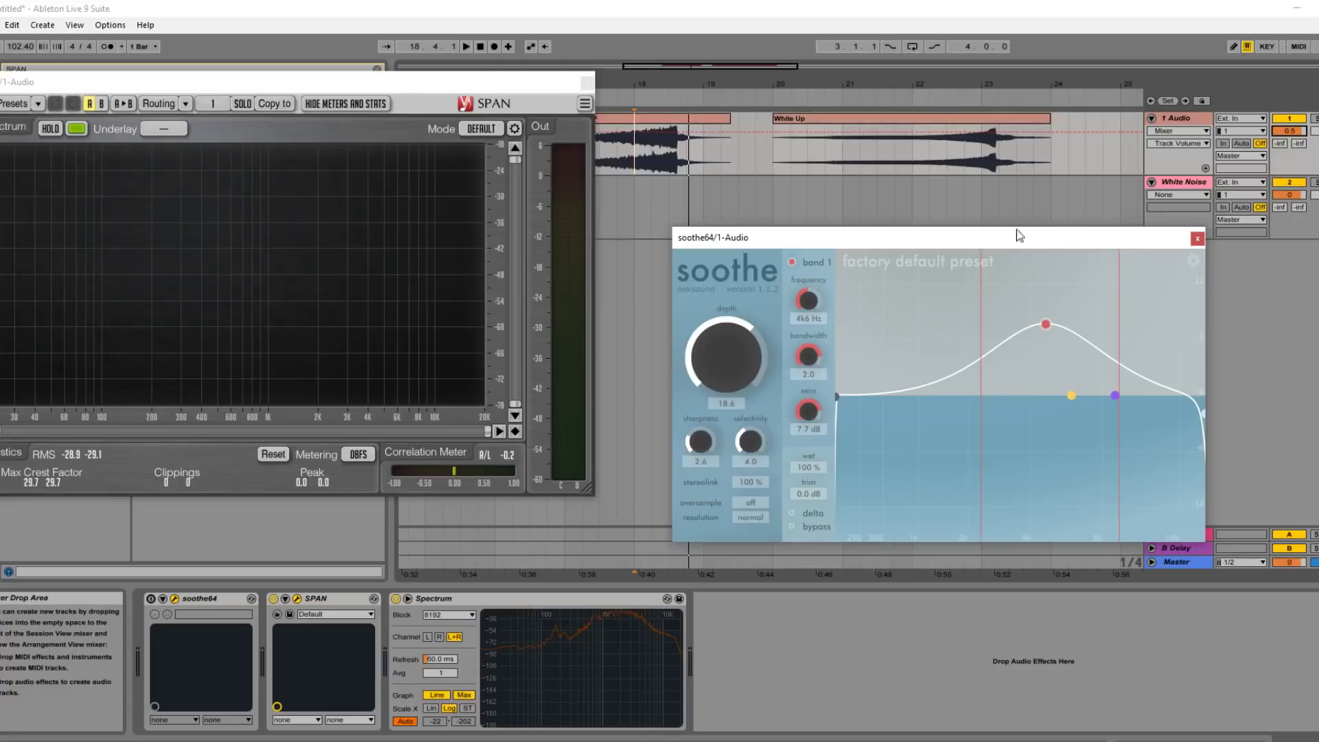
pyautogui.click(947, 163)
pyautogui.press('space')
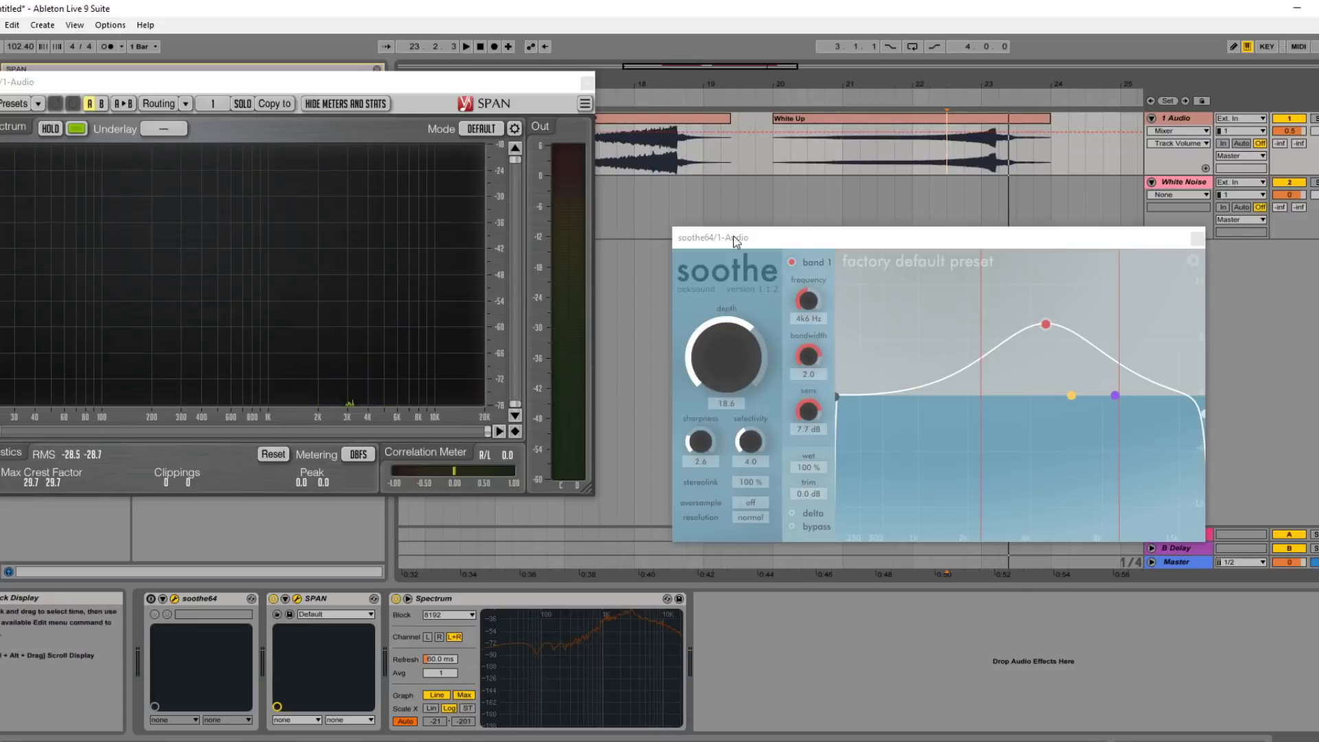
pyautogui.moveTo(735, 241)
pyautogui.mouseDown()
pyautogui.moveTo(659, 211)
pyautogui.moveTo(715, 228)
pyautogui.mouseUp()
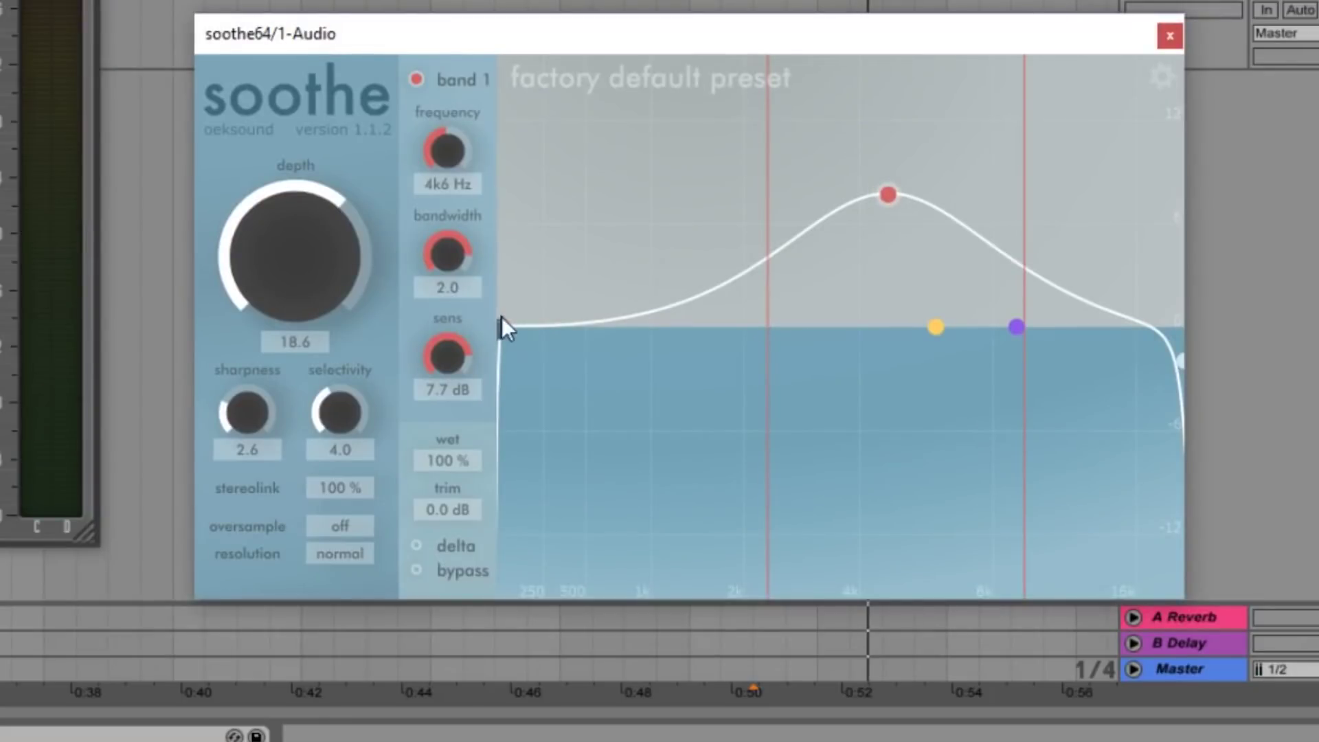
# Step: Raise soothe's low cut to 1 kHz with a q of 0.4, and play the White UP clip from about bar 18
pyautogui.moveTo(498, 327); pyautogui.dragTo(529, 358)
pyautogui.click(236, 5)
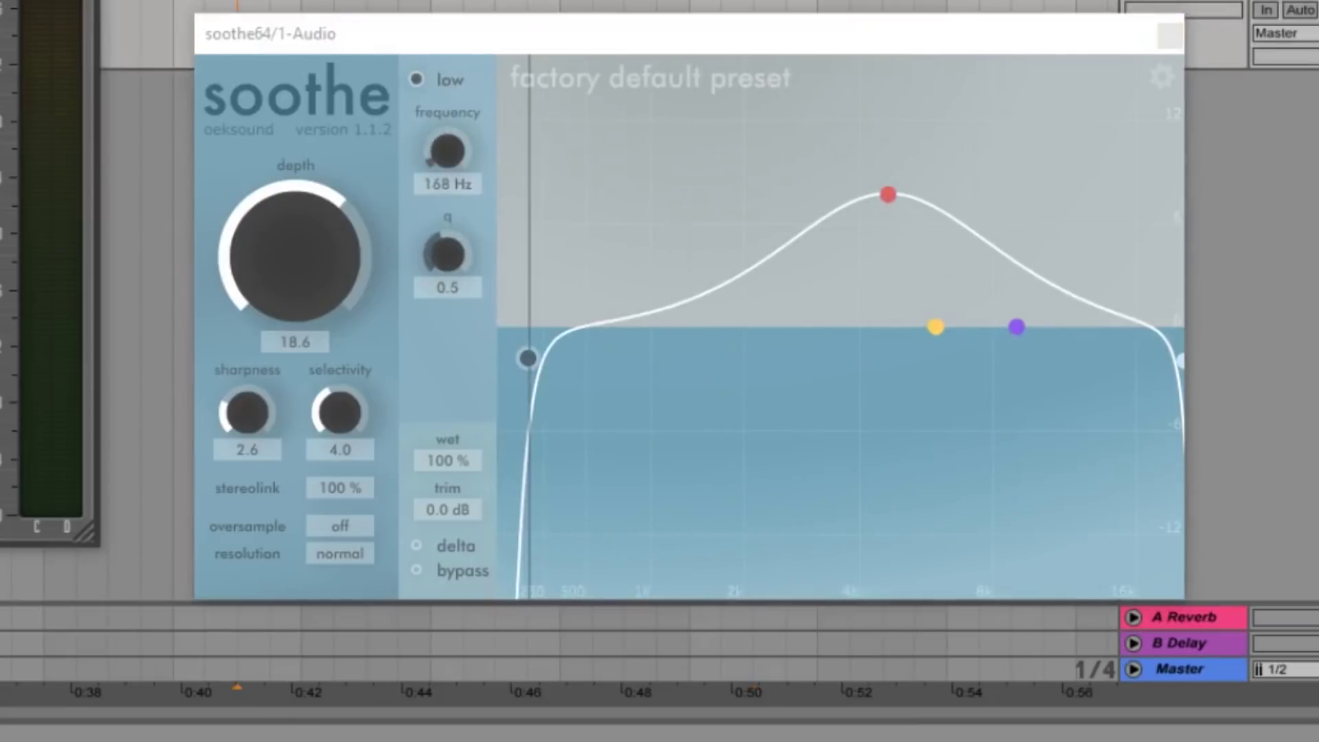
pyautogui.hscroll(-2, 559, 643)
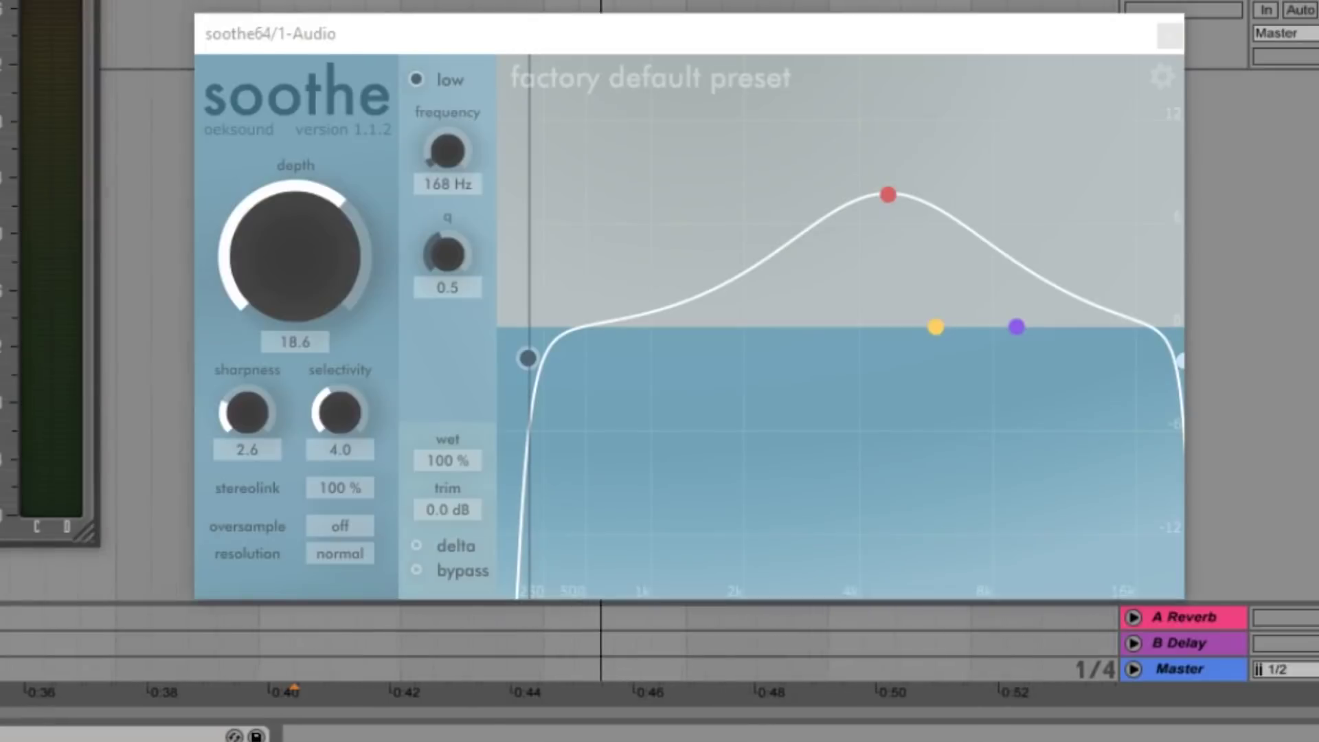
pyautogui.click(259, 6)
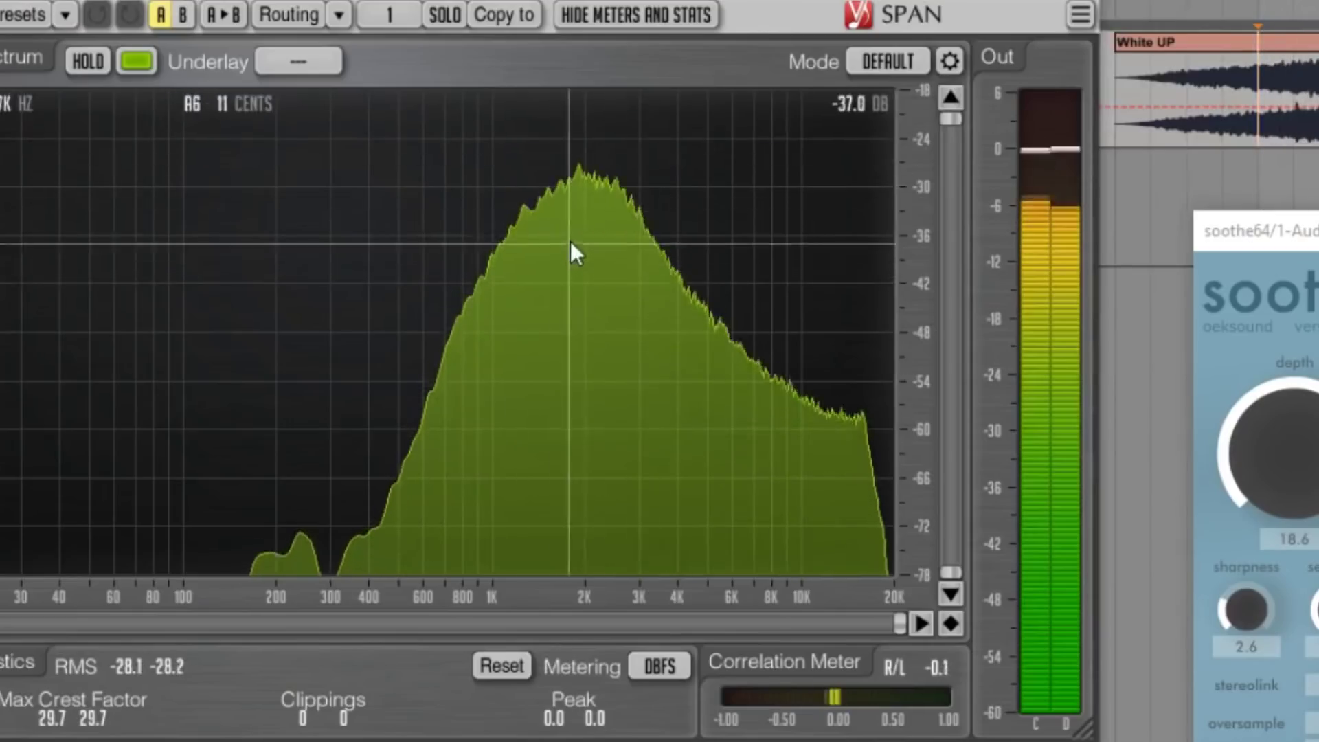
pyautogui.press('space')
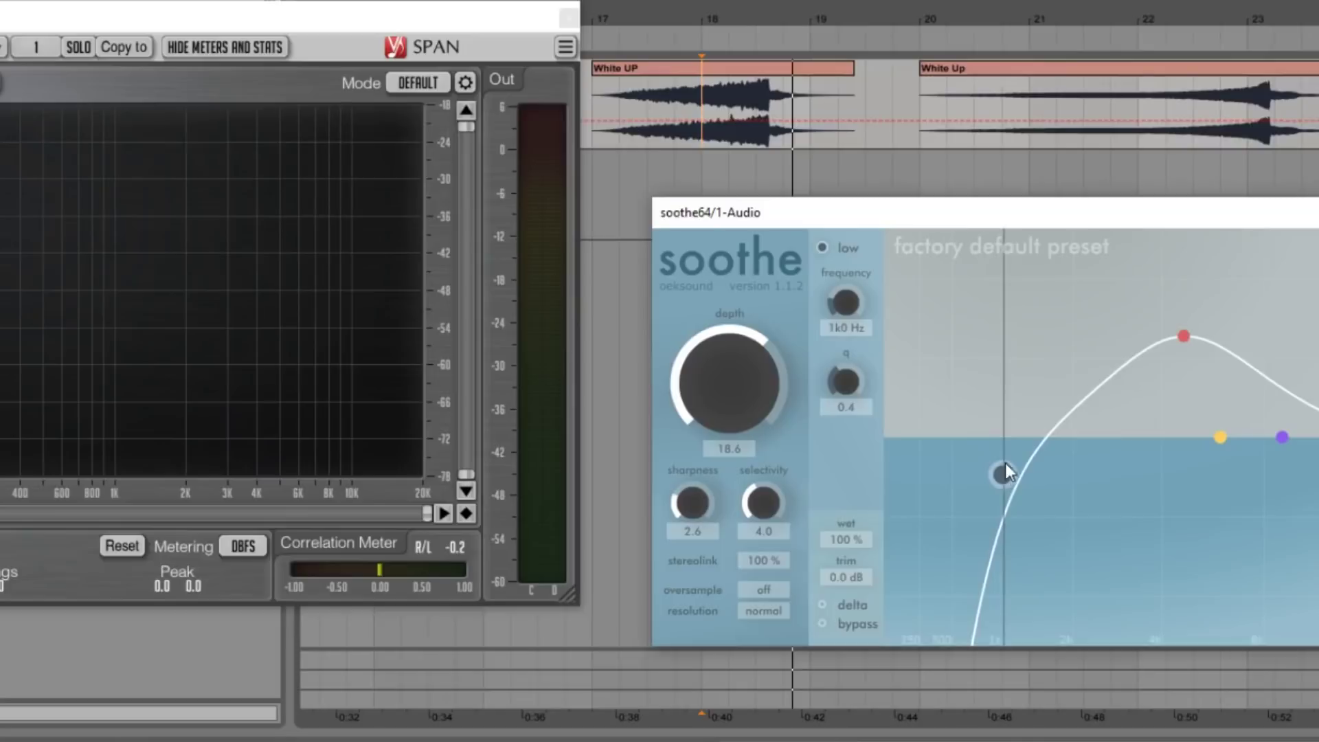
# Step: Set soothe's band 1 to 3.3 kHz with 8.4 dB sensitivity, playing the end of the White UP clip as a check
pyautogui.click(1176, 334)
pyautogui.moveTo(1175, 334); pyautogui.dragTo(1140, 330)
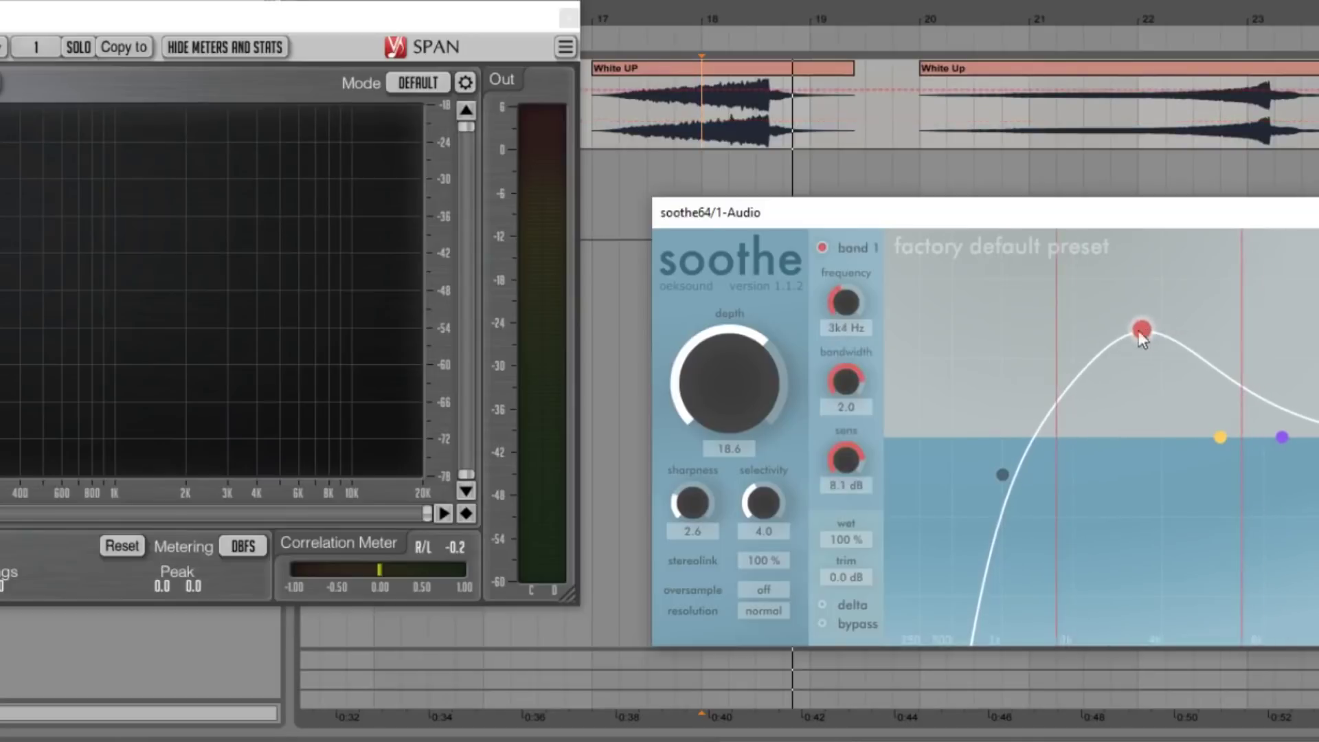
pyautogui.click(756, 158)
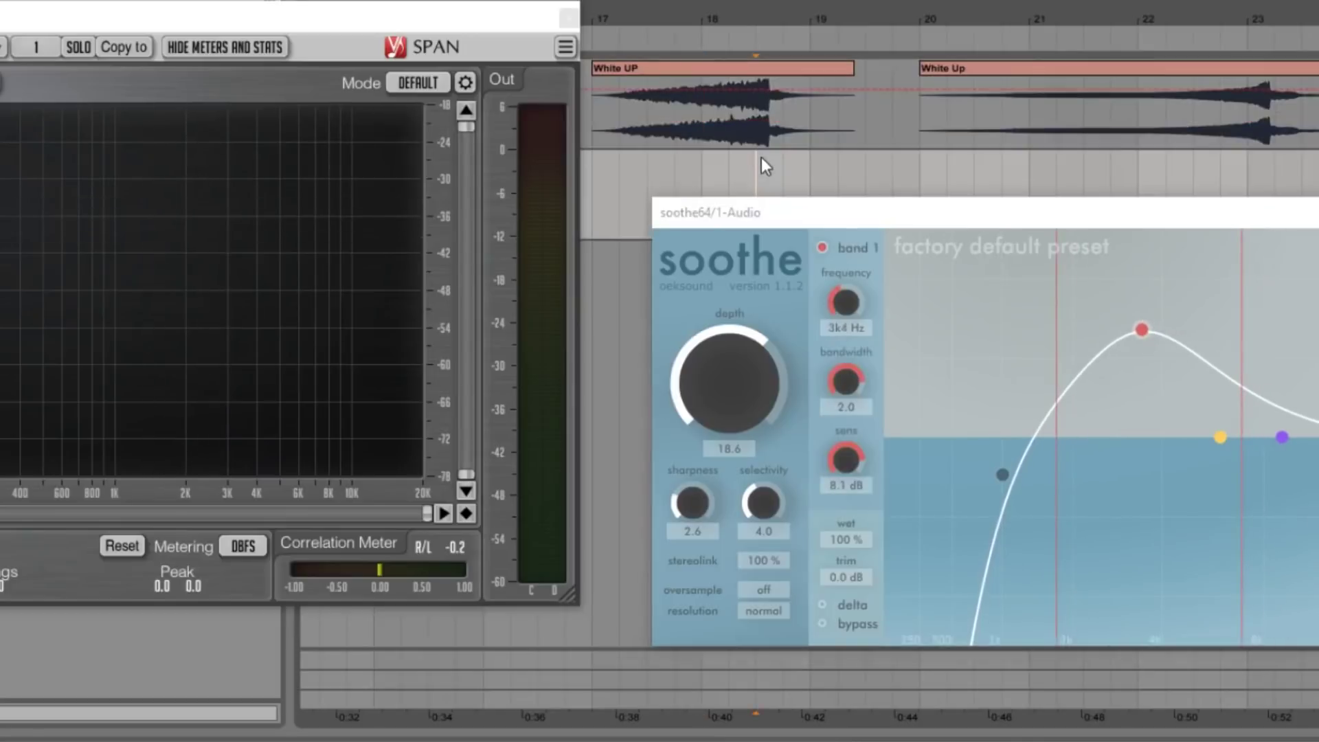
pyautogui.press('space')
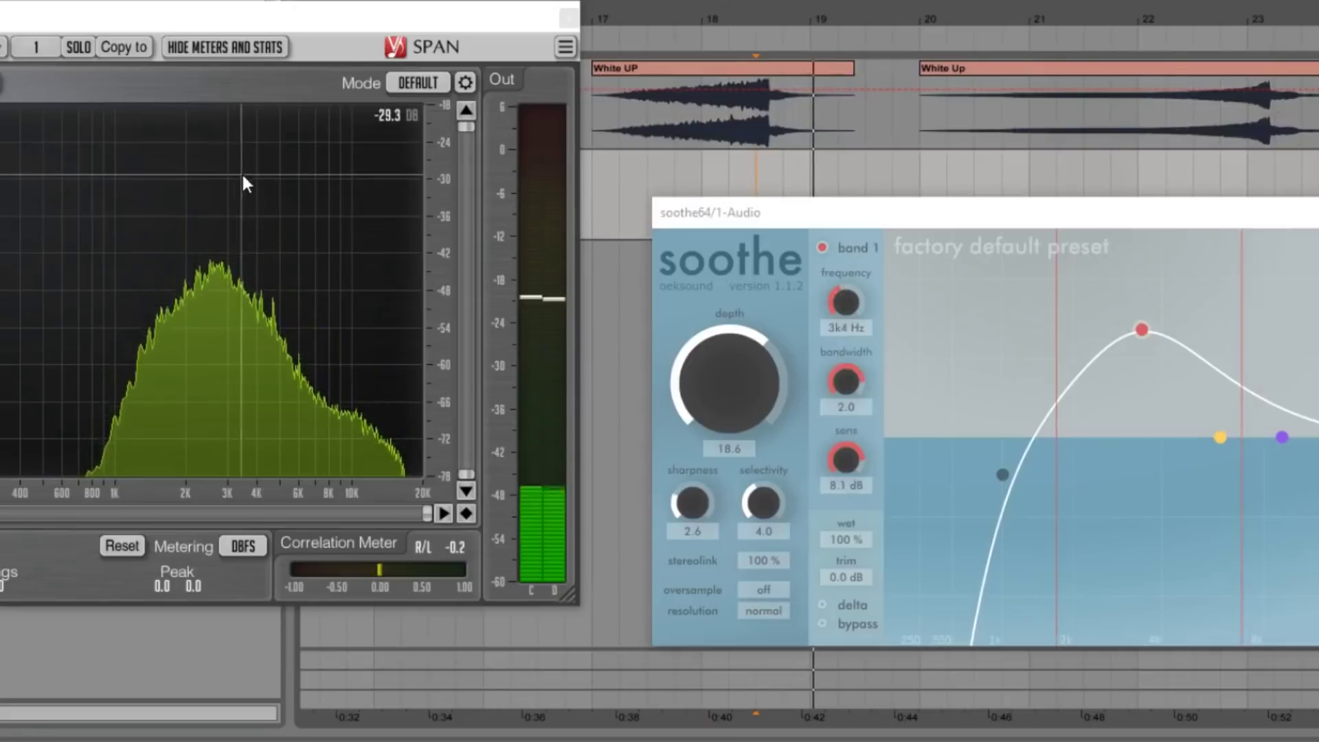
pyautogui.moveTo(1144, 331)
pyautogui.mouseDown()
pyautogui.moveTo(1168, 333)
pyautogui.moveTo(1139, 326)
pyautogui.mouseUp()
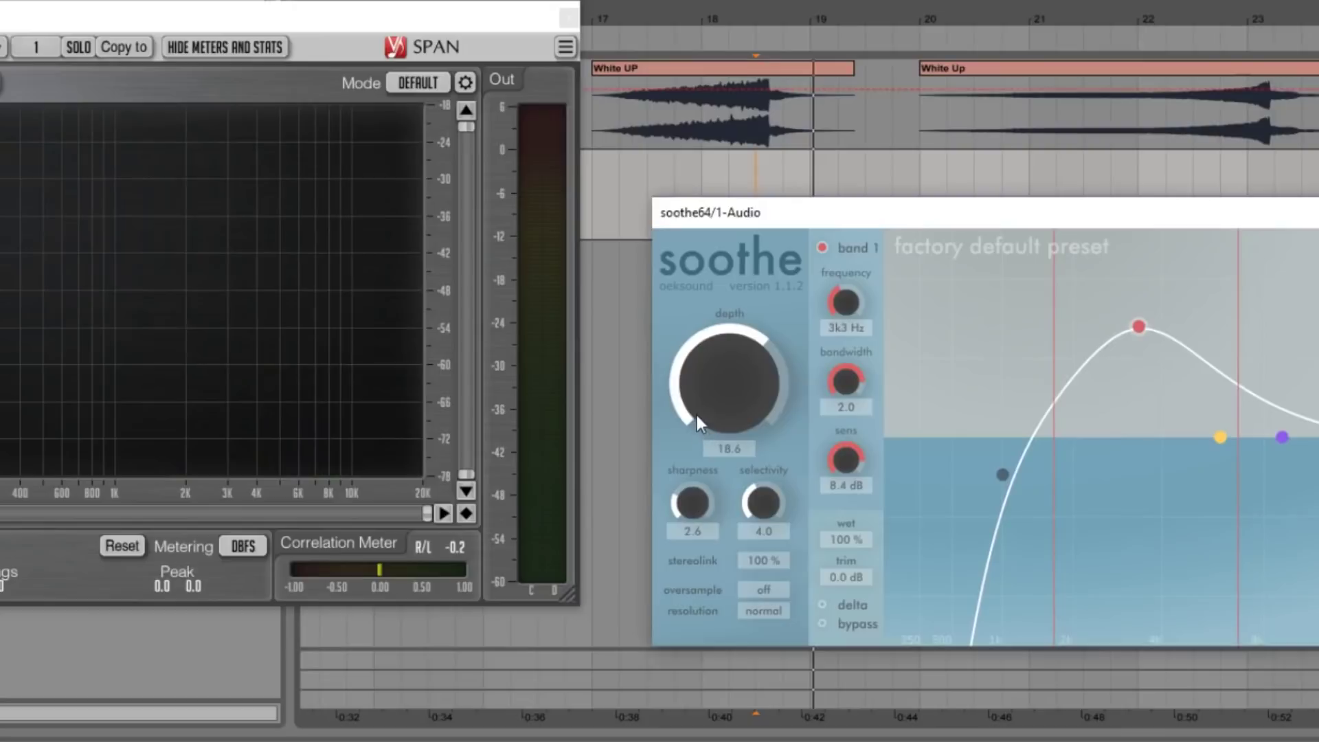
# Step: Raise soothe's depth to 33.6 and play the White UP clip from near its start
pyautogui.moveTo(697, 415); pyautogui.dragTo(701, 386)
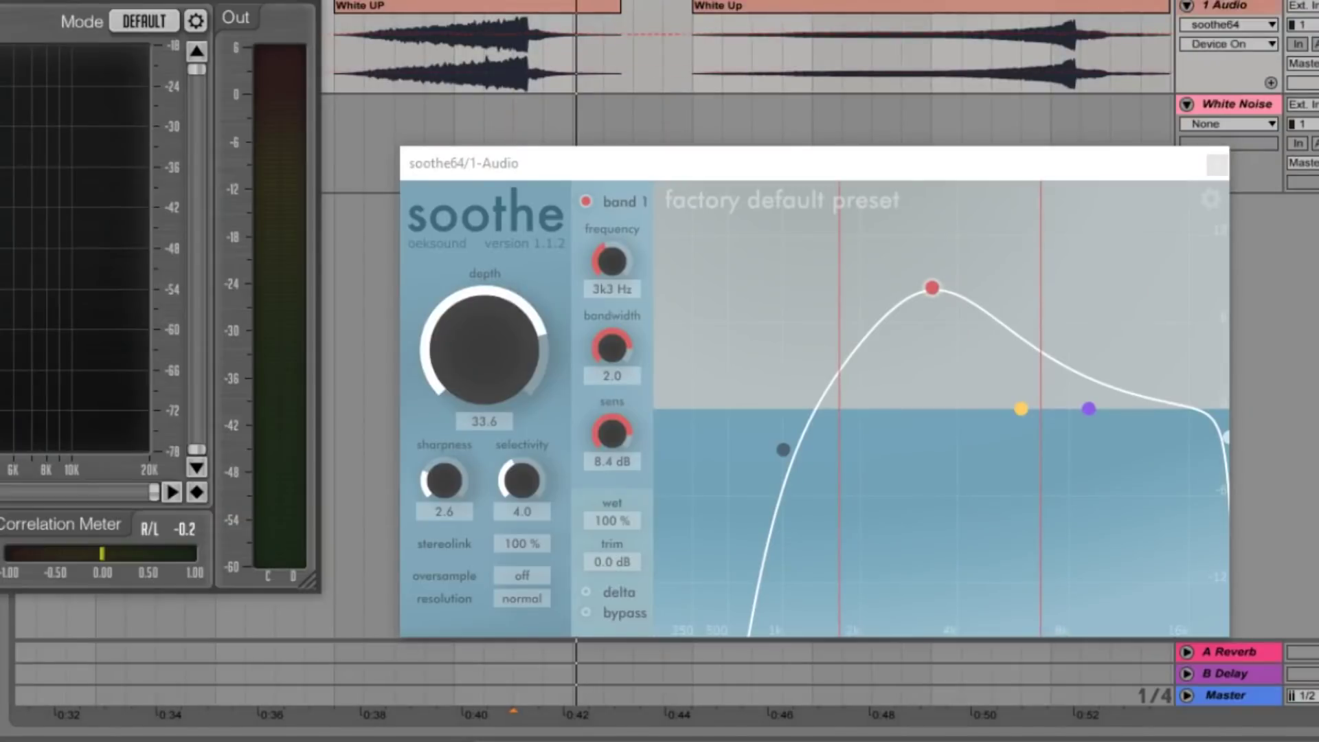
pyautogui.press('space')
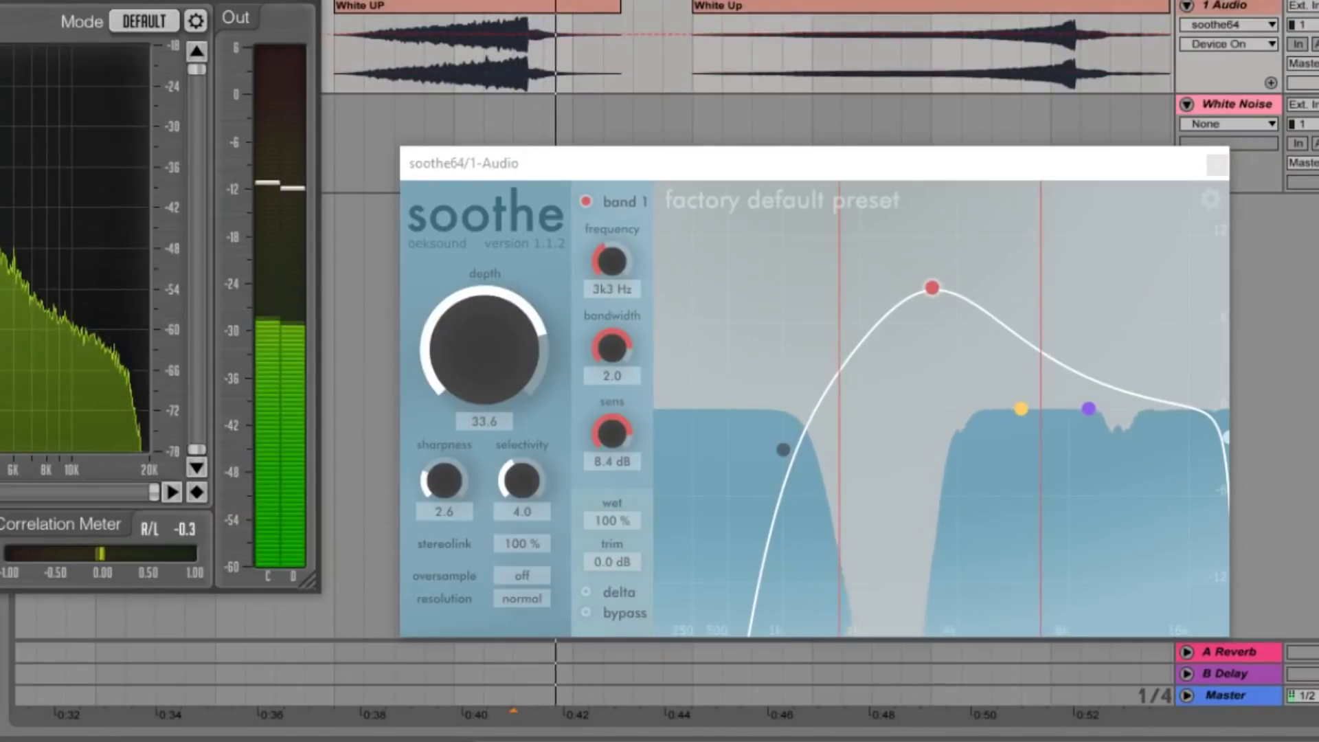
pyautogui.click(394, 101)
pyautogui.click(375, 66)
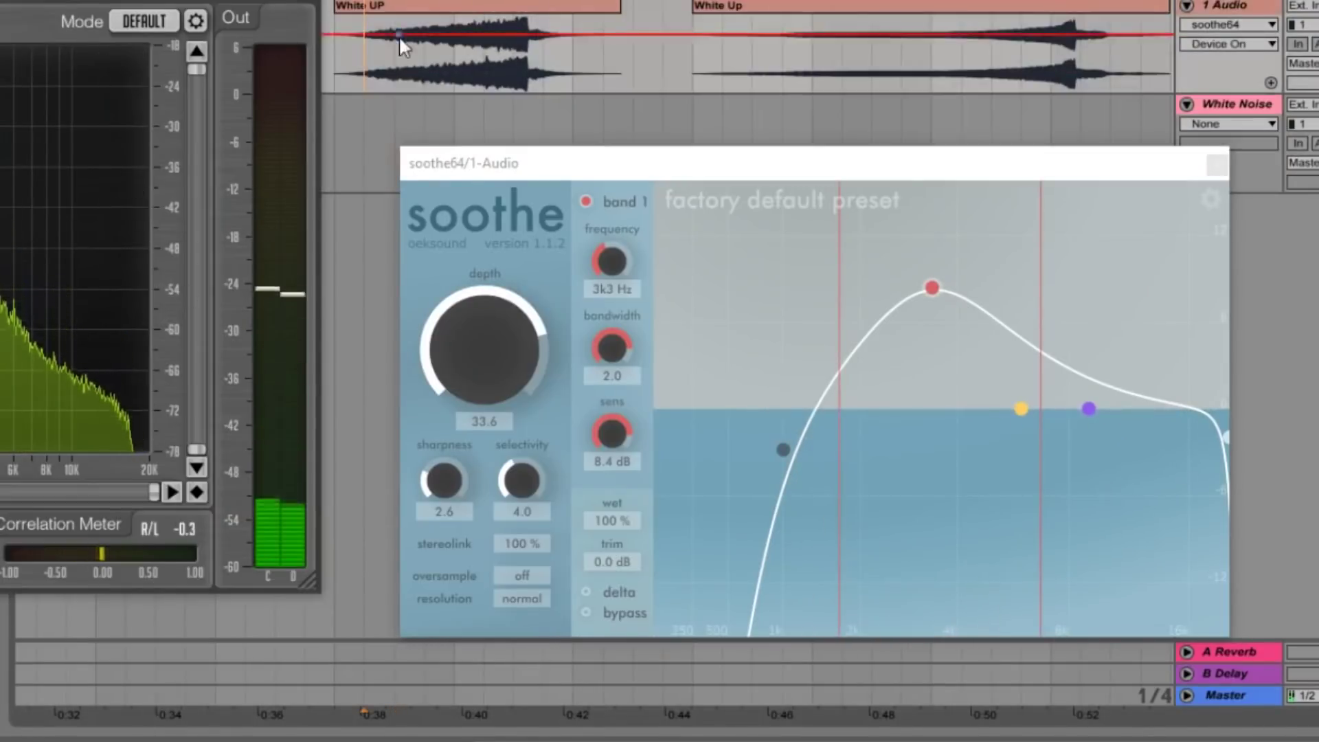
pyautogui.press('space')
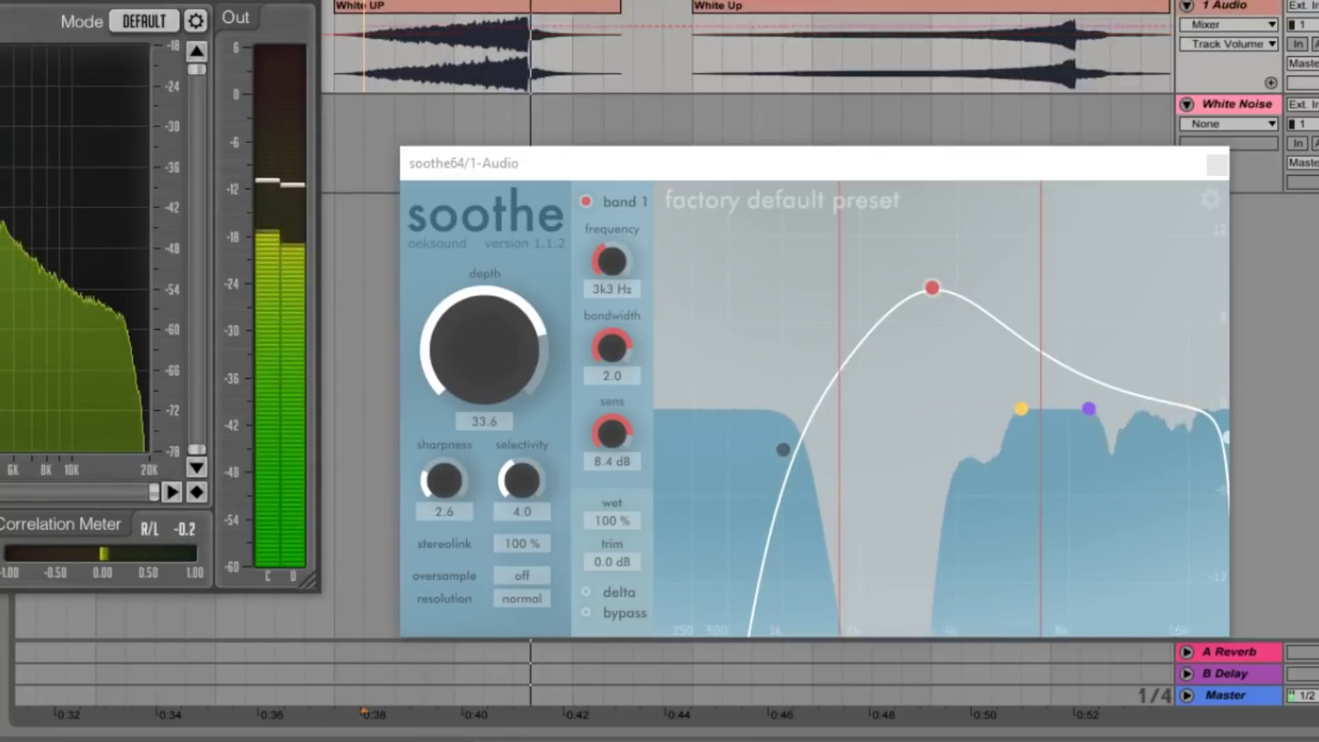
# Step: Replay the White UP clip to compare the sound and output level with soothe off and on
pyautogui.press('space')
pyautogui.press('space')
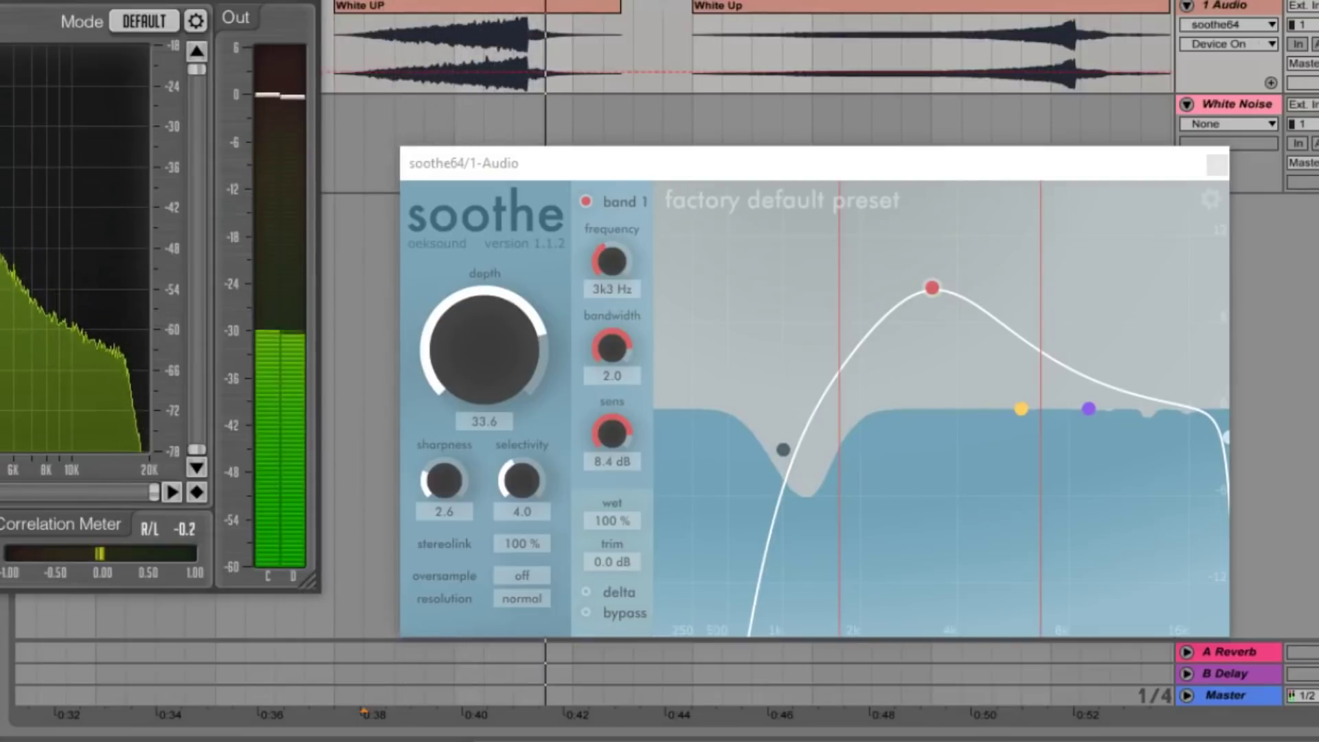
pyautogui.press('space')
pyautogui.press('space')
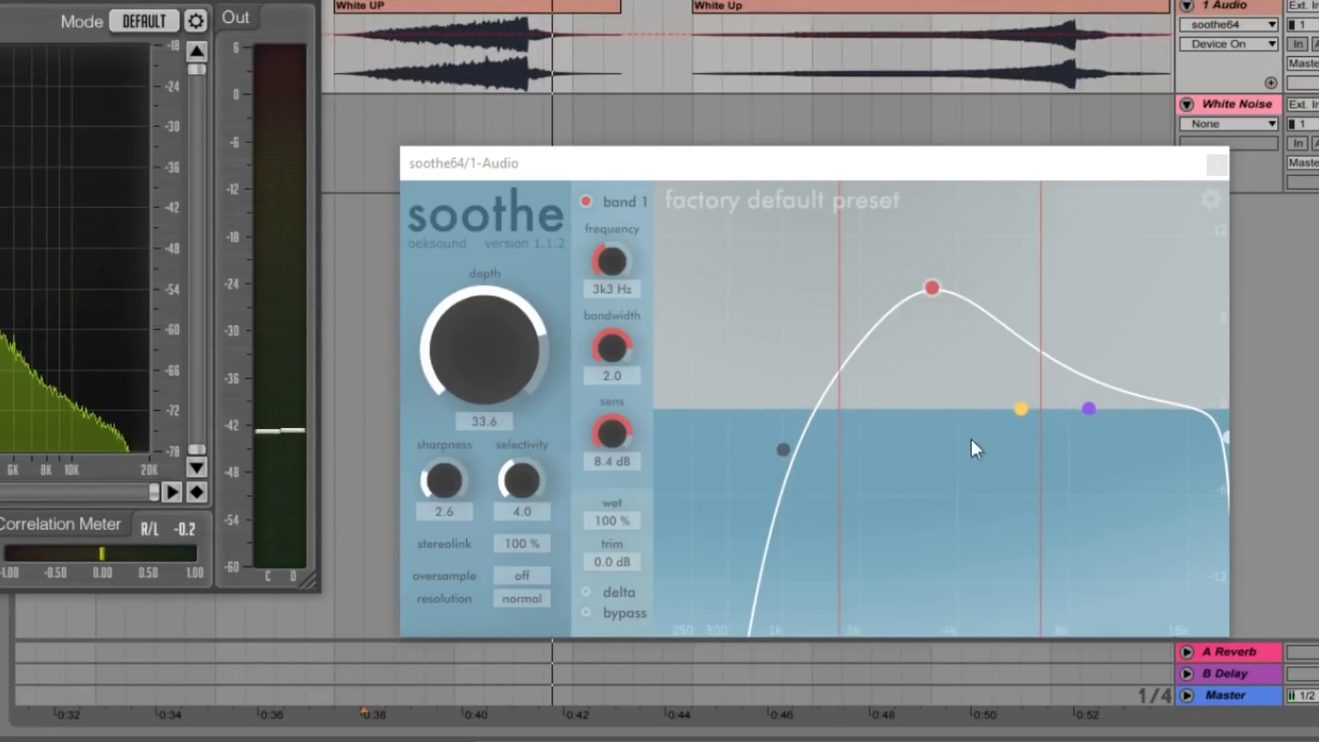
# Step: Replay the White UP clip with soothe's depth lowered to 5.4, and raise the depth to 28.8
pyautogui.moveTo(414, 332)
pyautogui.mouseDown()
pyautogui.moveTo(448, 393)
pyautogui.moveTo(483, 382)
pyautogui.moveTo(481, 406)
pyautogui.mouseUp()
pyautogui.press('space')
pyautogui.press('space')
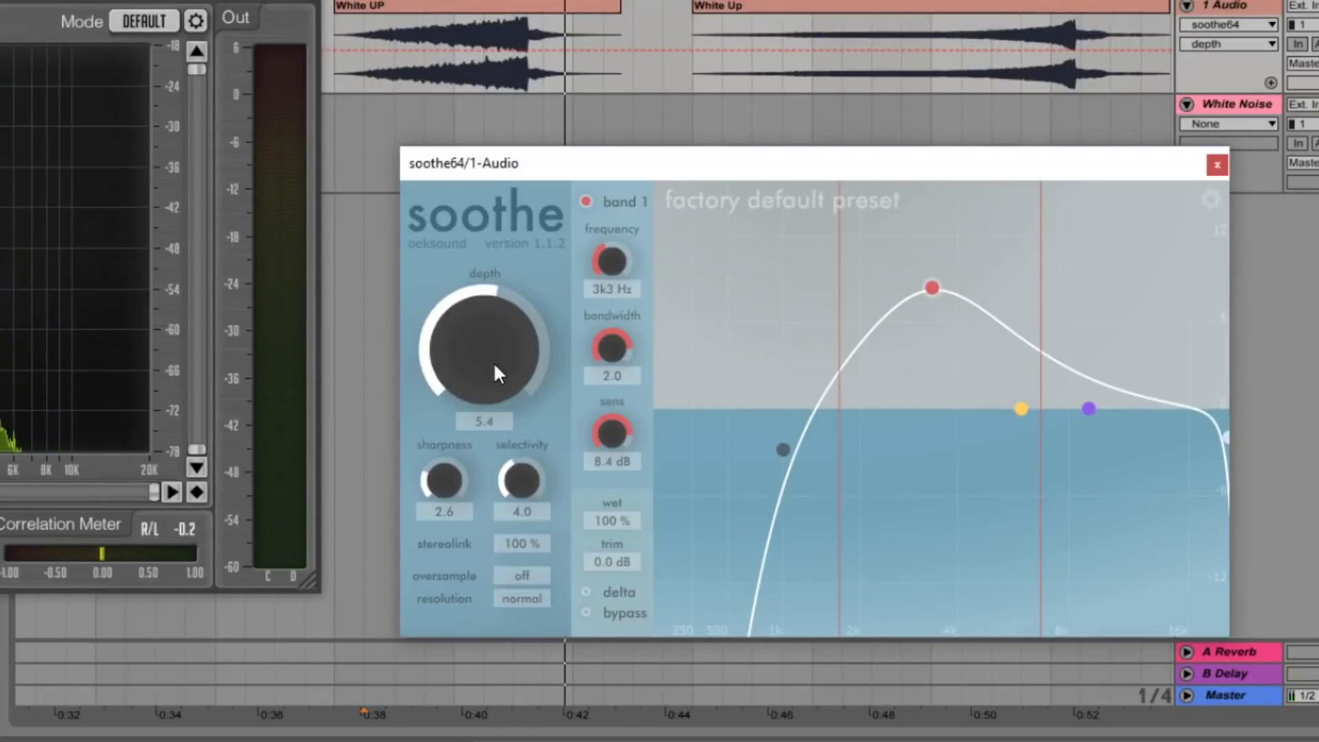
pyautogui.moveTo(494, 361); pyautogui.dragTo(513, 240)
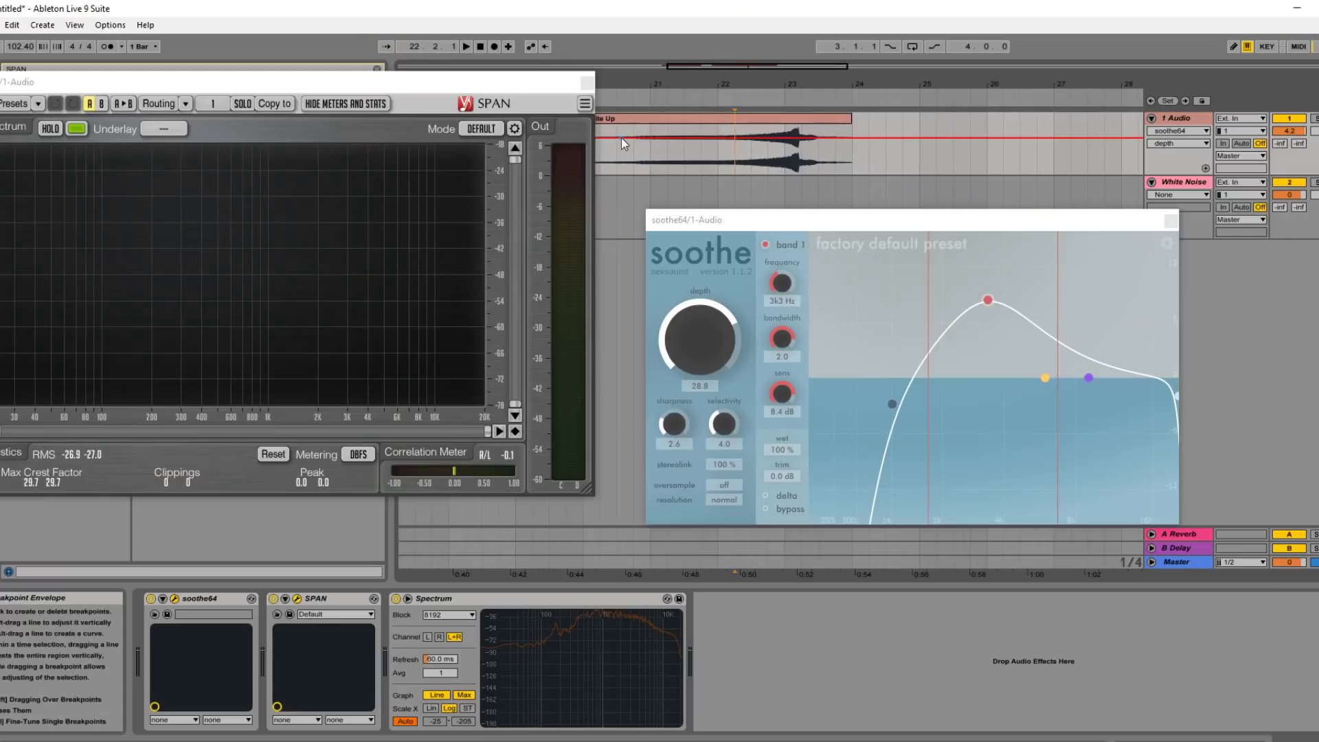
# Step: Play the second White Up clip while toggling soothe for comparison, and tune band 1 to 3.1 kHz with 9.0 dB sensitivity
pyautogui.click(668, 170)
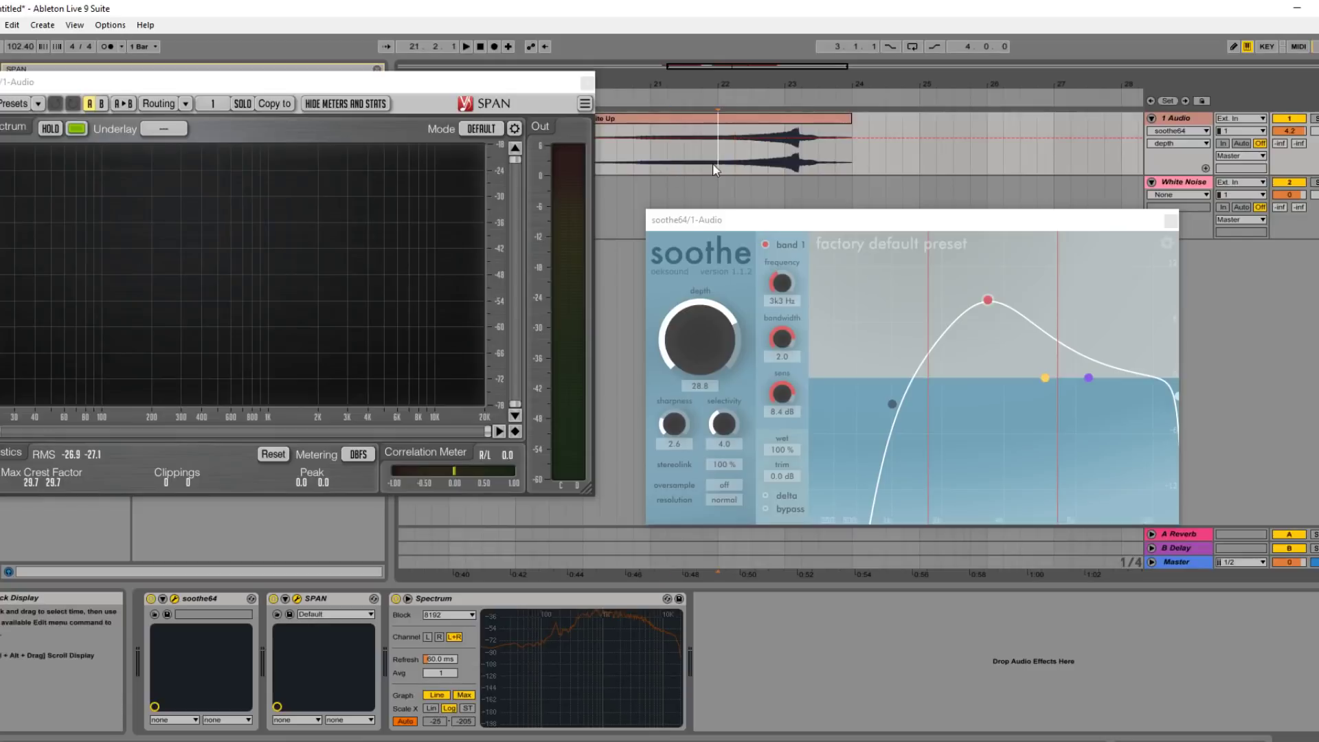
pyautogui.press('space')
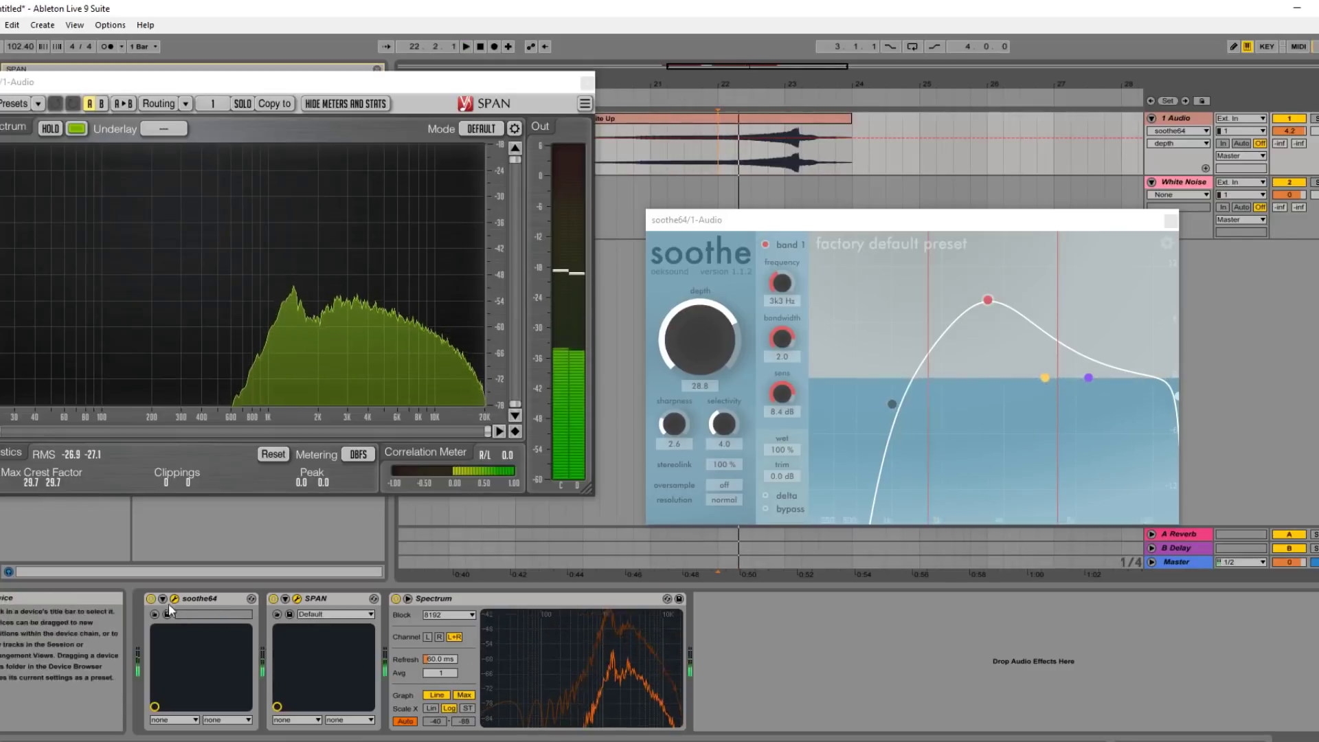
pyautogui.click(150, 599)
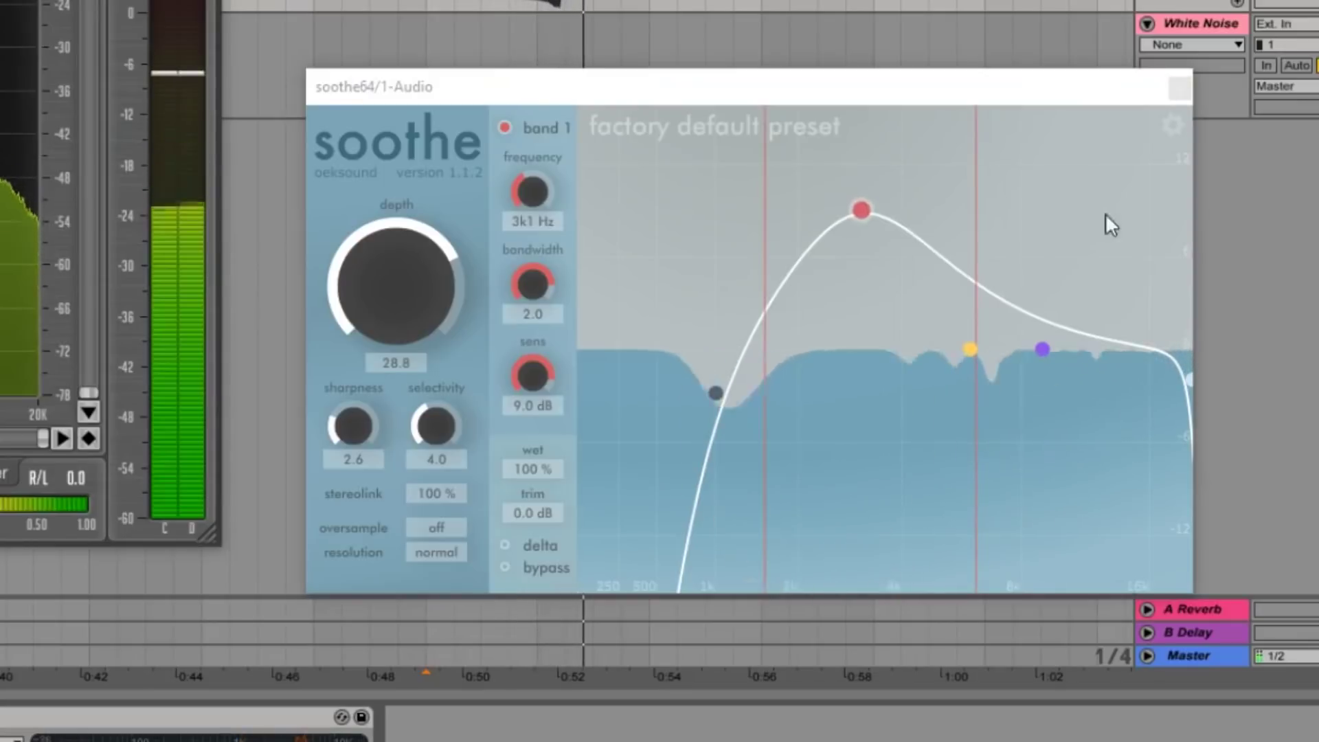
pyautogui.press('space')
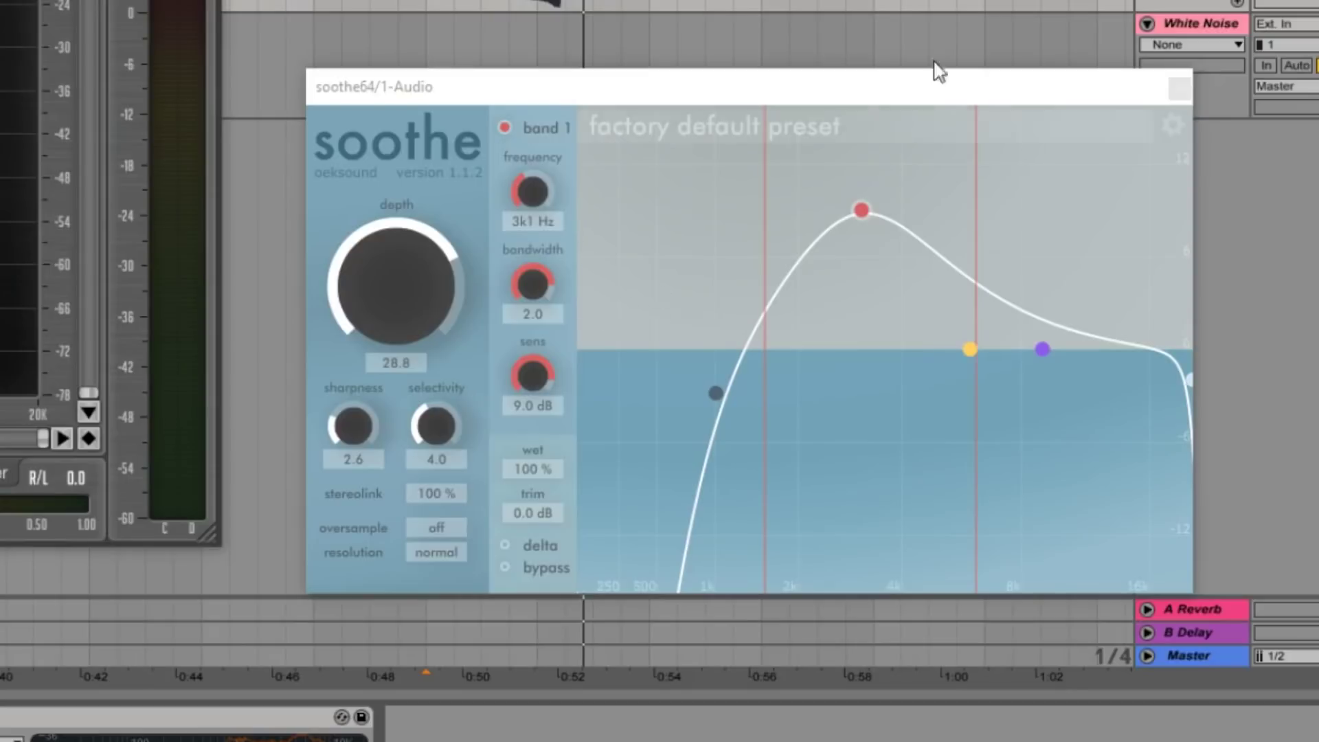
# Step: Reposition the SPAN and soothe windows and place the playback position in the first White UP clip at about bar 18
pyautogui.moveTo(128, 0); pyautogui.dragTo(197, 0)
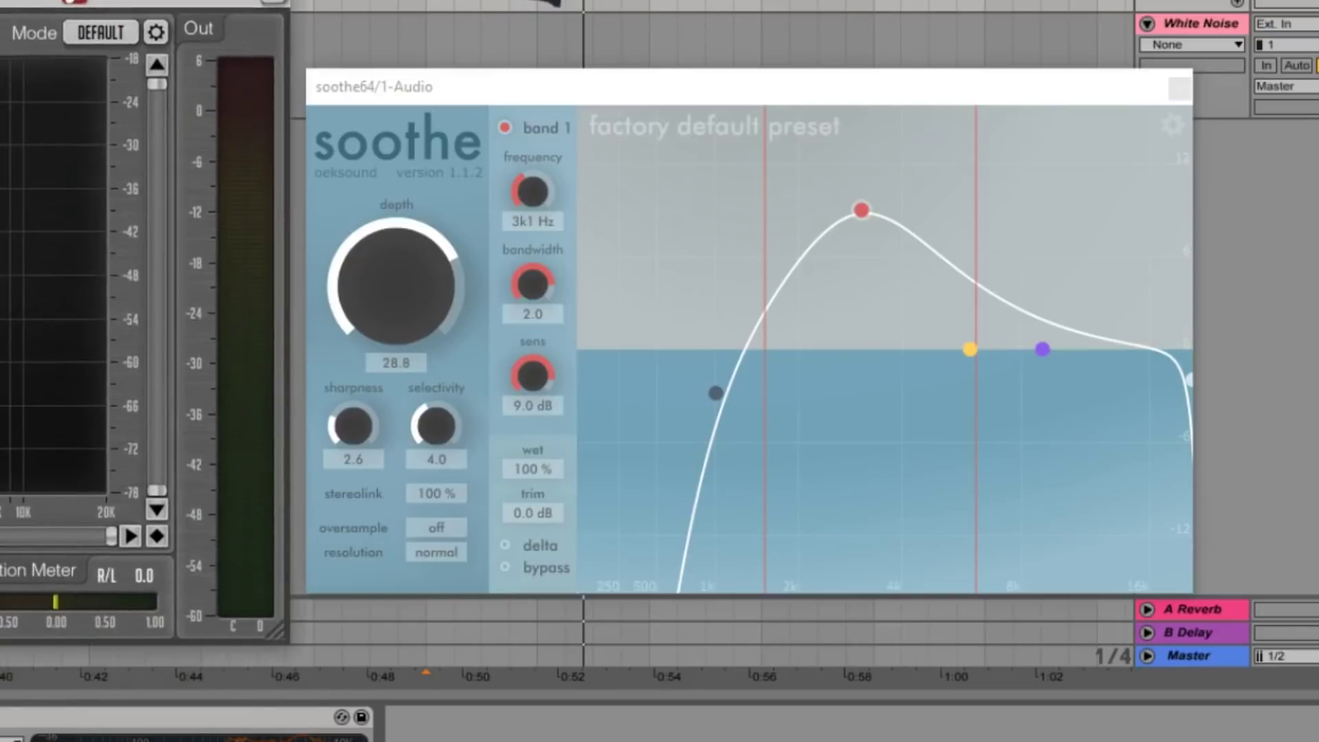
pyautogui.hscroll(-3, 711, 35)
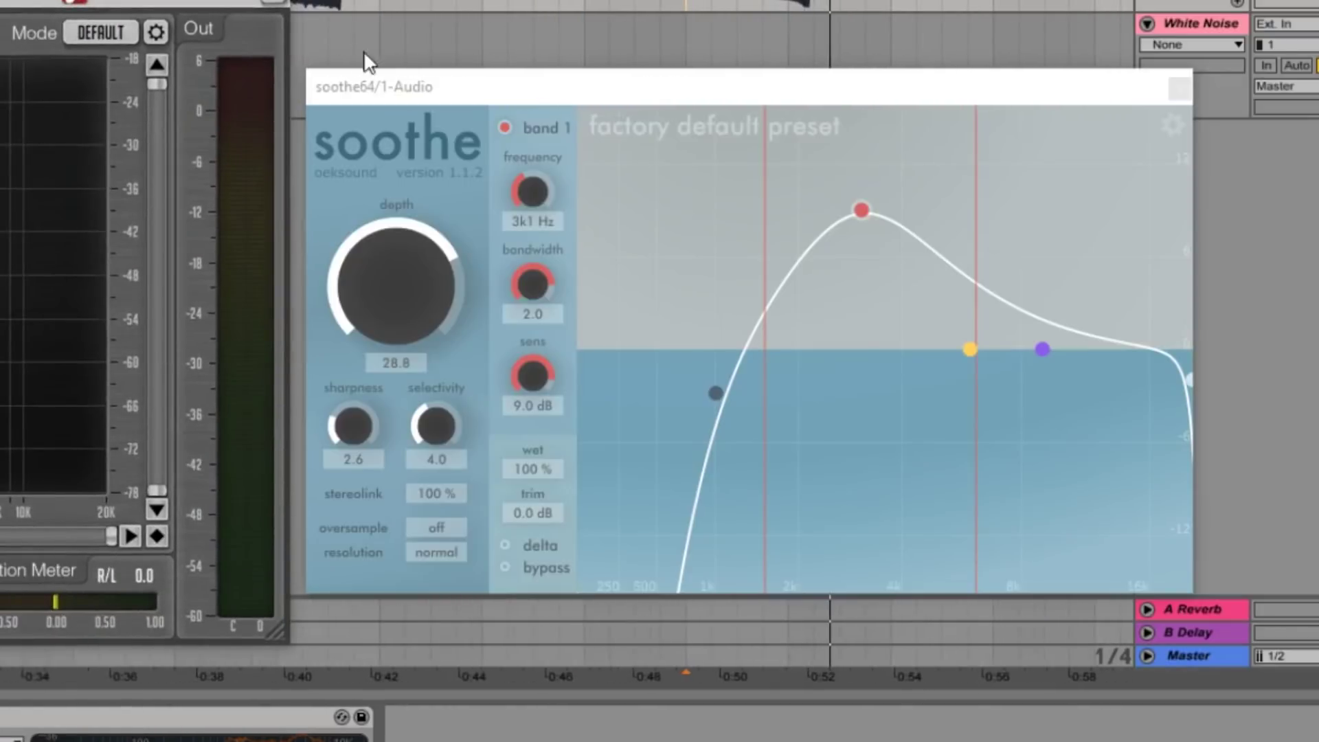
pyautogui.moveTo(474, 87); pyautogui.dragTo(489, 63)
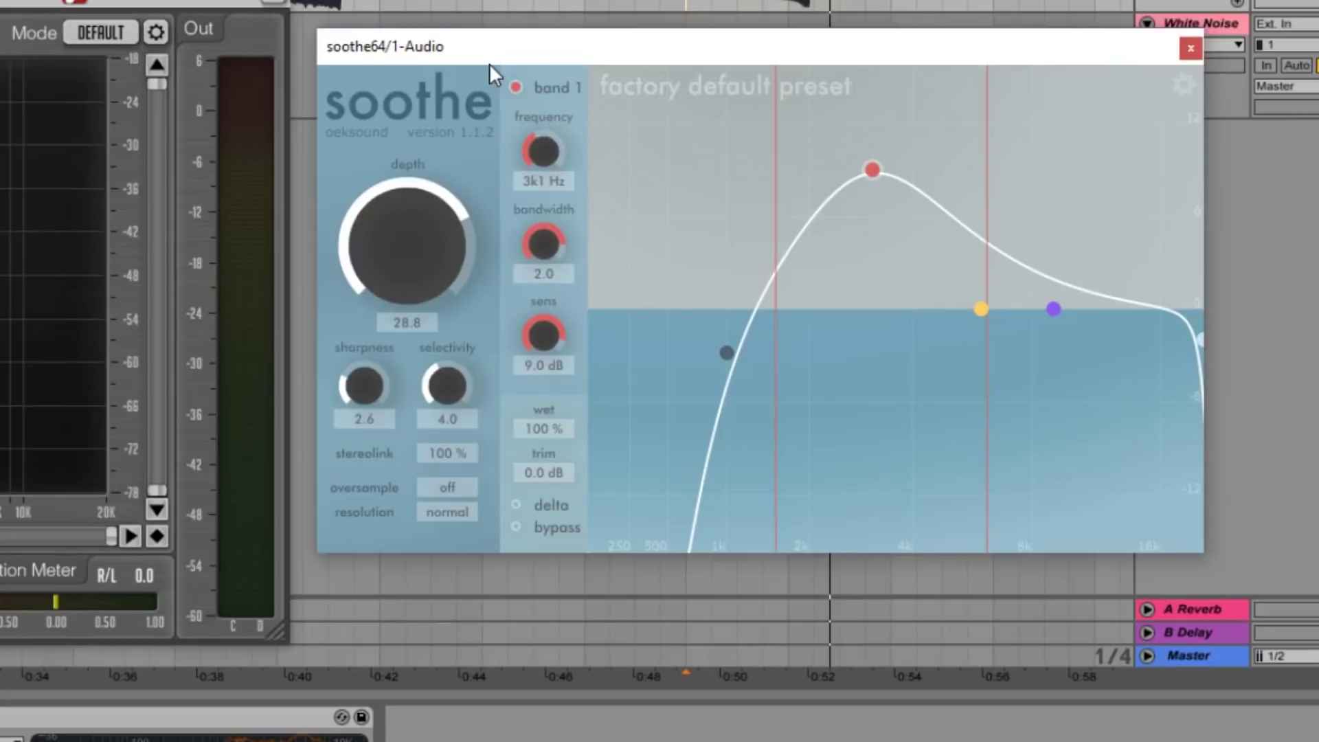
pyautogui.click(302, 2)
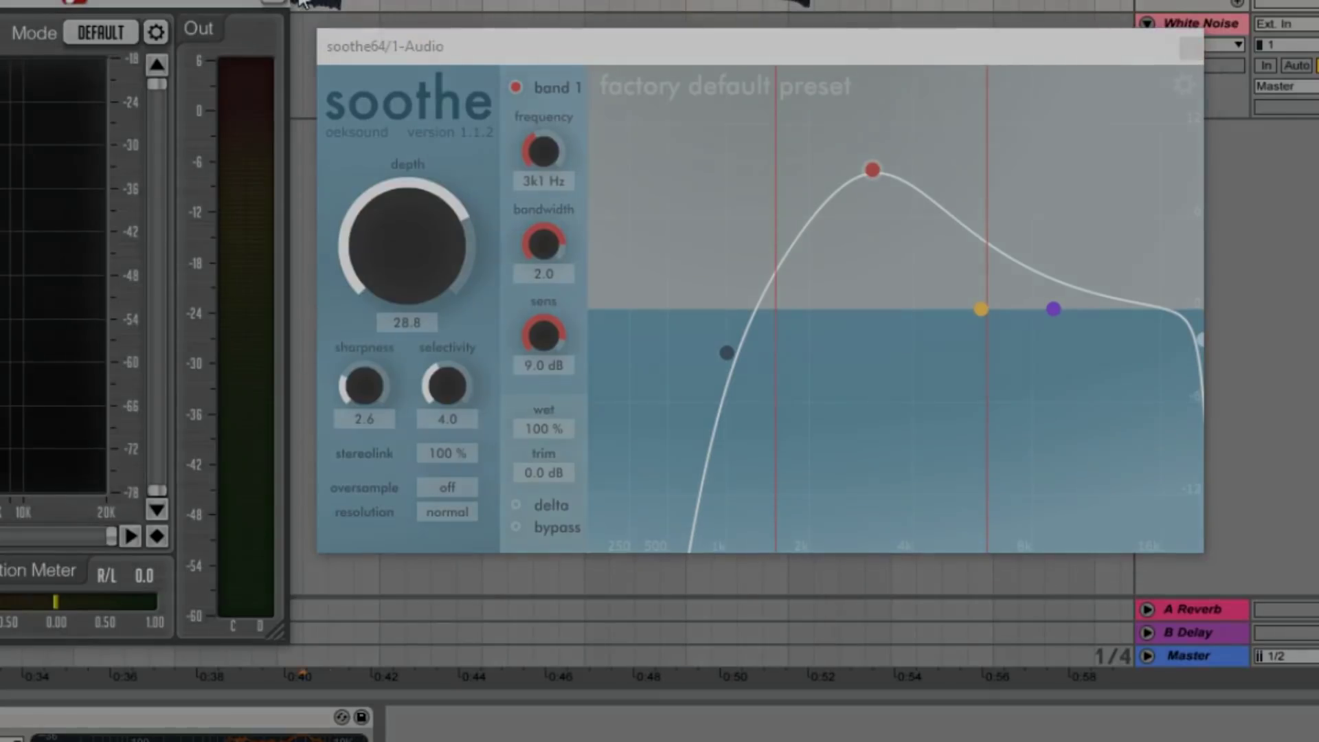